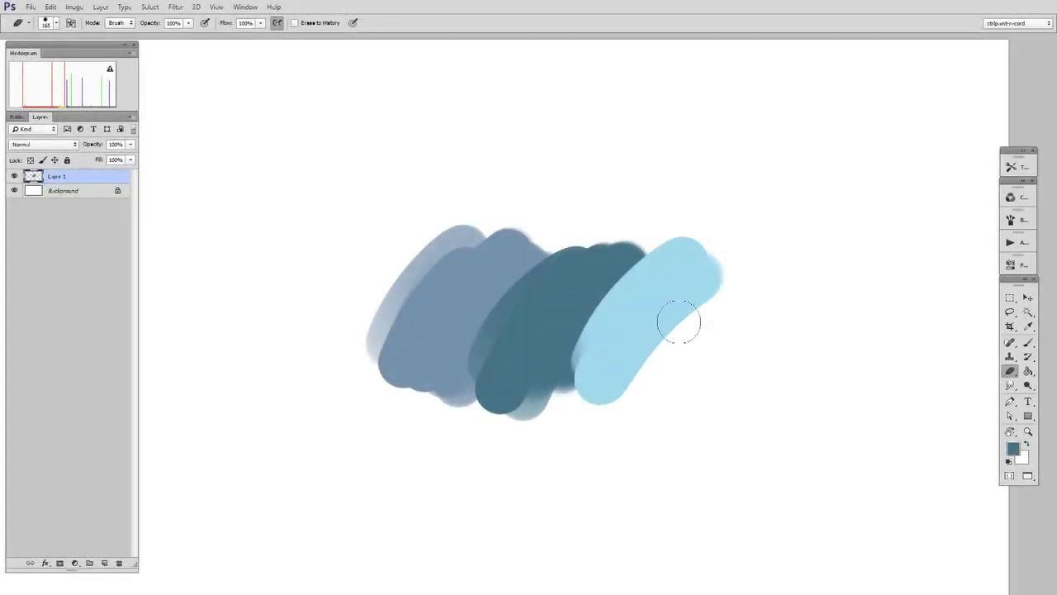
Step: Create a new layer, paint a wavy dark teal stroke beside the light blue swatch, and erase along its right edge
{"action": "left_click_drag", "start_coordinate": [652, 309], "coordinate": [609, 337]}
{"action": "key", "text": "ctrl+shift+alt+n"}
{"action": "key", "text": "b"}
{"action": "mouse_move", "coordinate": [684, 161]}
{"action": "left_mouse_down"}
{"action": "mouse_move", "coordinate": [702, 175]}
{"action": "mouse_move", "coordinate": [747, 339]}
{"action": "left_mouse_up"}
{"action": "key", "text": "e"}
{"action": "left_click_drag", "start_coordinate": [731, 146], "coordinate": [772, 347]}
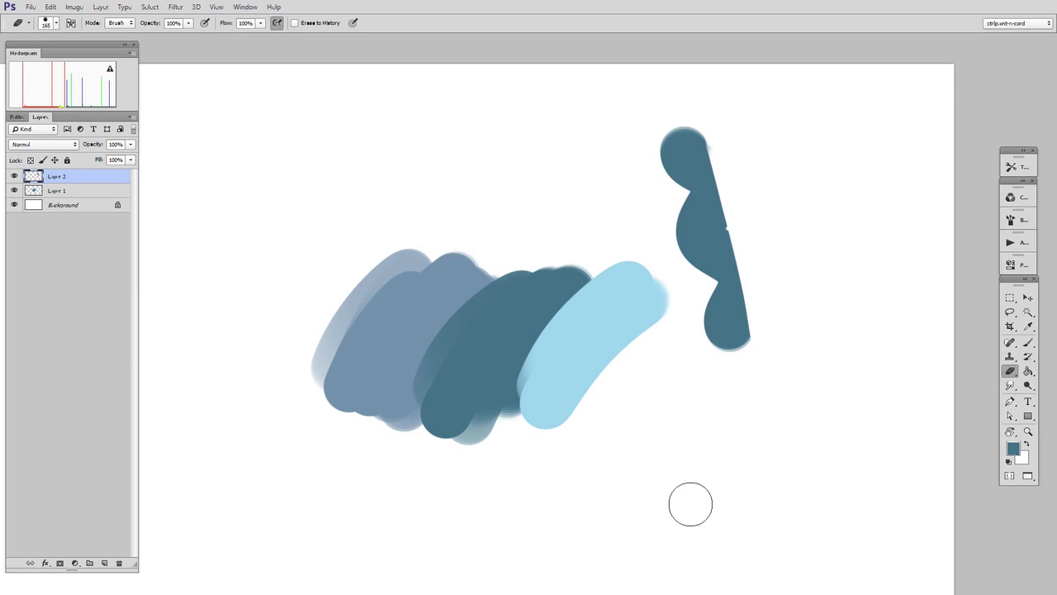
Step: Paint a second wavy teal stroke to the right of the first and carve its right side with the Eraser
{"action": "key", "text": "b"}
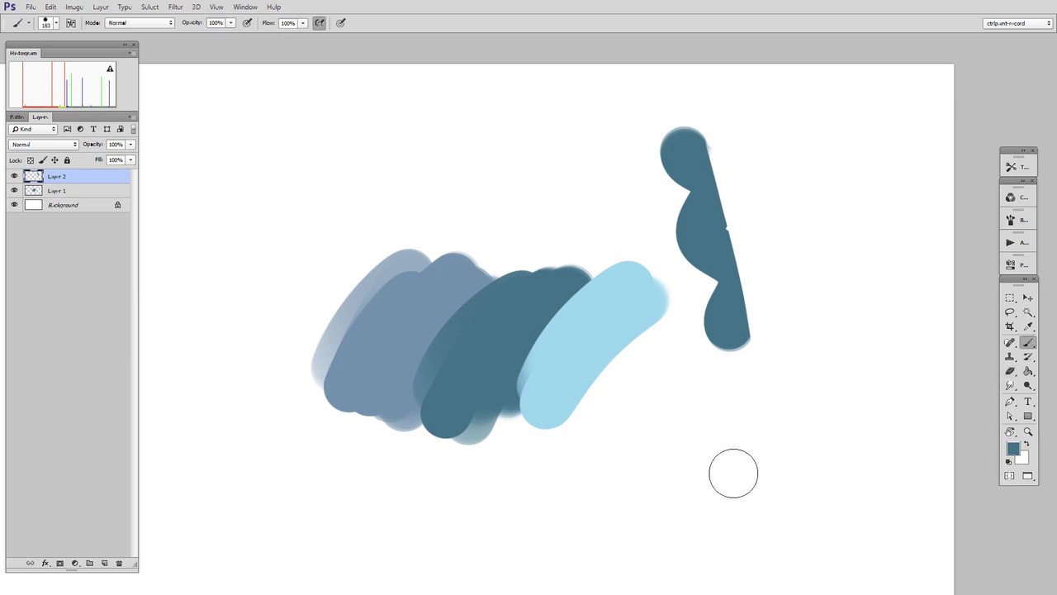
{"action": "left_click_drag", "start_coordinate": [796, 147], "coordinate": [805, 290]}
{"action": "key", "text": "e"}
{"action": "mouse_move", "coordinate": [821, 141]}
{"action": "left_mouse_down"}
{"action": "mouse_move", "coordinate": [850, 283]}
{"action": "mouse_move", "coordinate": [809, 322]}
{"action": "left_mouse_up"}
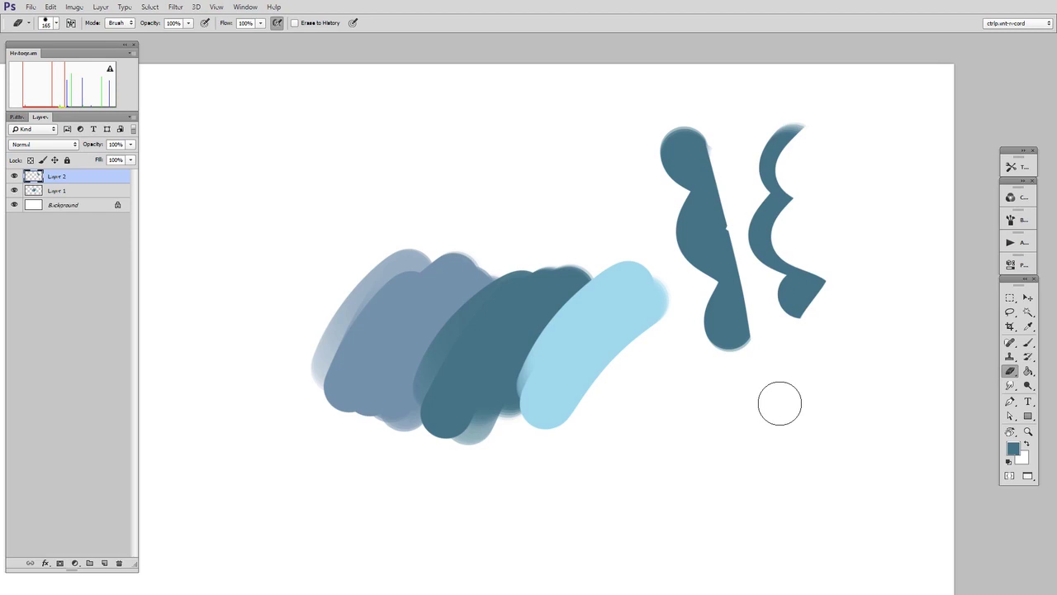
Step: Paint a wavy teal stroke above the swatches and erase along its upper edge
{"action": "key", "text": "b"}
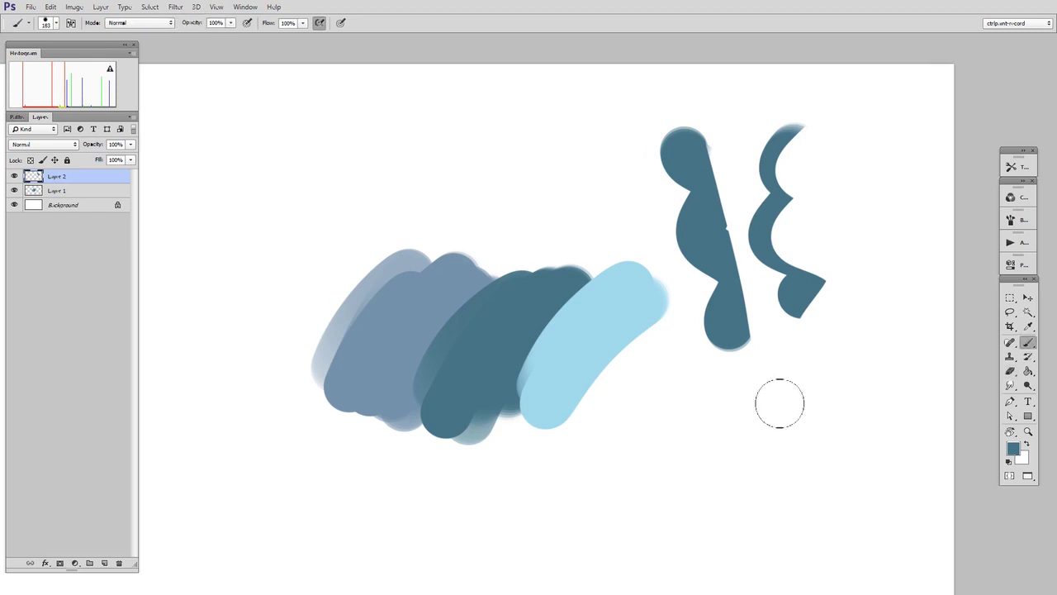
{"action": "left_click_drag", "start_coordinate": [319, 132], "coordinate": [514, 221]}
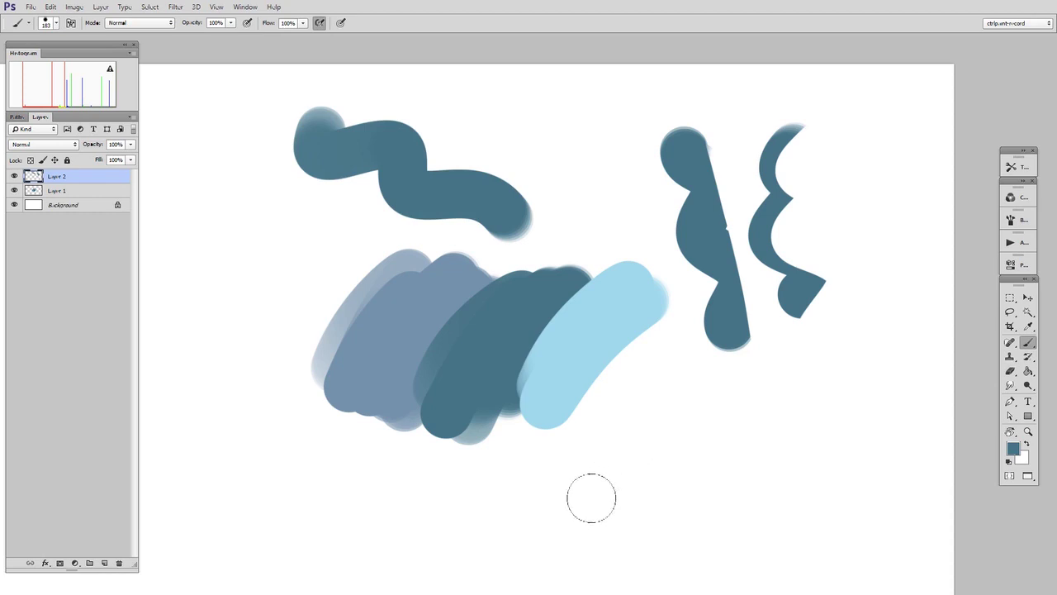
{"action": "key", "text": "e"}
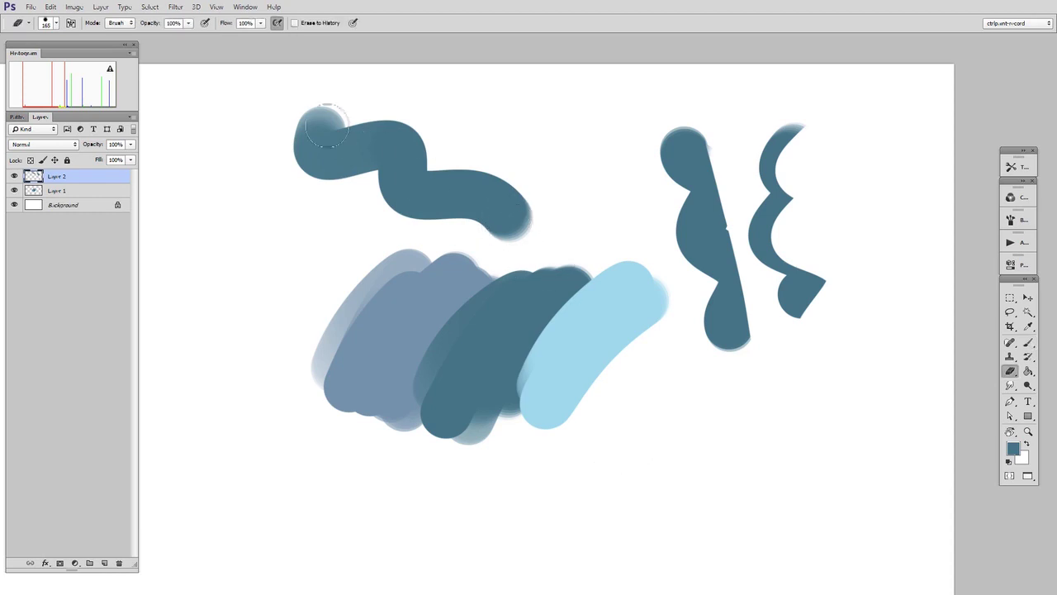
{"action": "left_click_drag", "start_coordinate": [305, 115], "coordinate": [531, 194]}
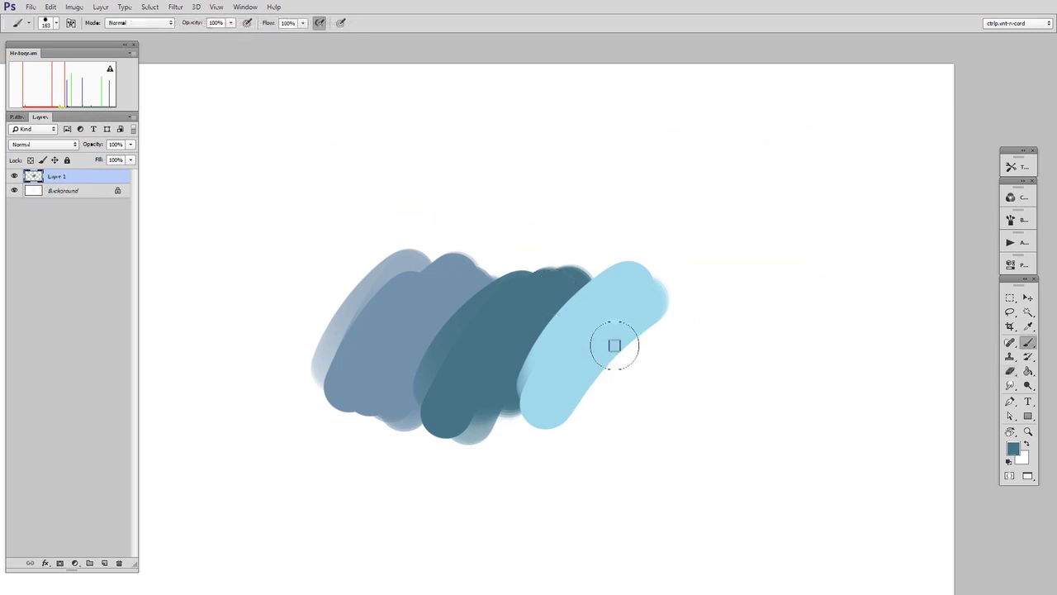
Step: Blend the edge between the dark teal and light blue swatches with the Mixer Brush
{"action": "key", "text": "z"}
{"action": "left_click", "coordinate": [611, 314]}
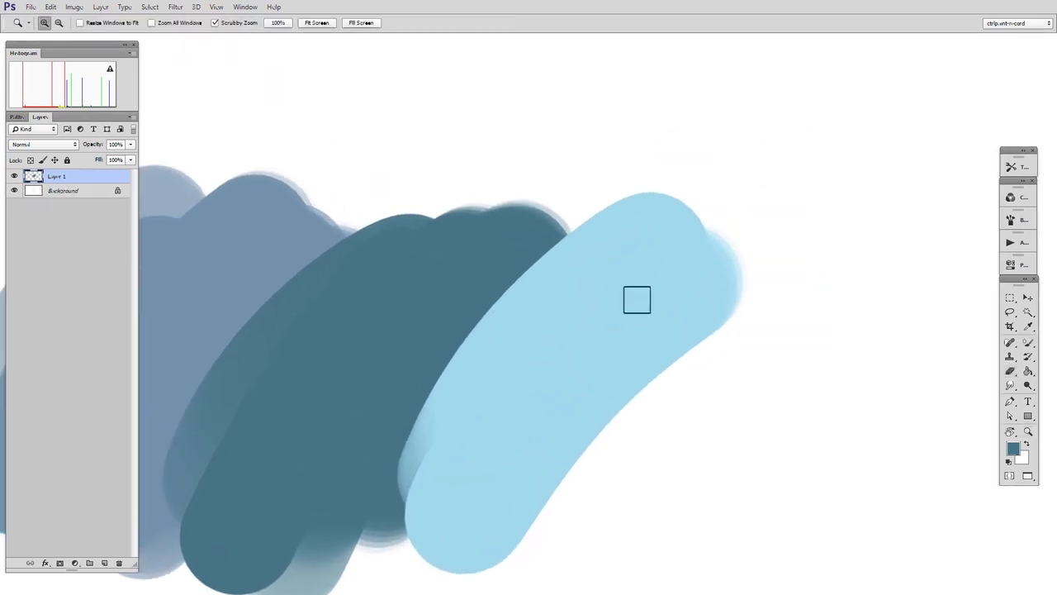
{"action": "key", "text": "b"}
{"action": "left_click_drag", "start_coordinate": [550, 321], "coordinate": [627, 229]}
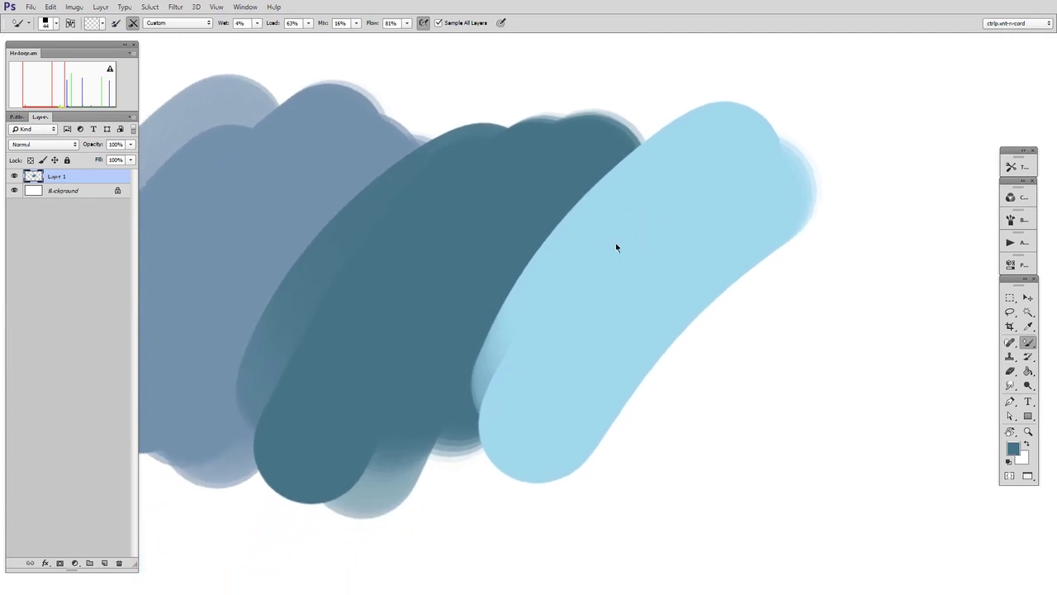
{"action": "key", "text": "z"}
{"action": "left_click", "coordinate": [611, 262]}
{"action": "key", "text": "b"}
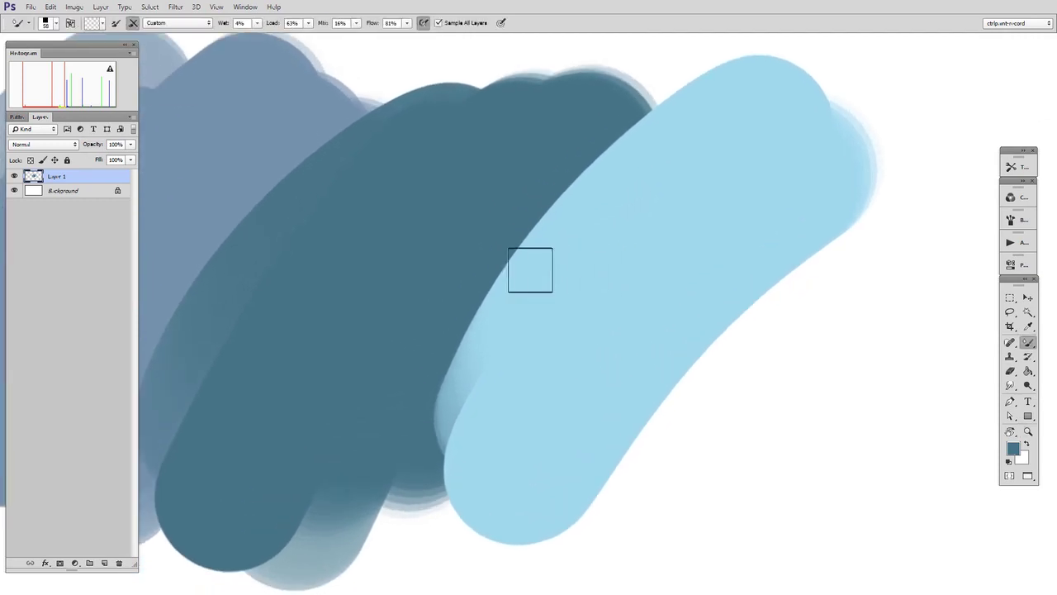
{"action": "mouse_move", "coordinate": [432, 402]}
{"action": "left_mouse_down"}
{"action": "mouse_move", "coordinate": [533, 232]}
{"action": "mouse_move", "coordinate": [632, 145]}
{"action": "left_mouse_up"}
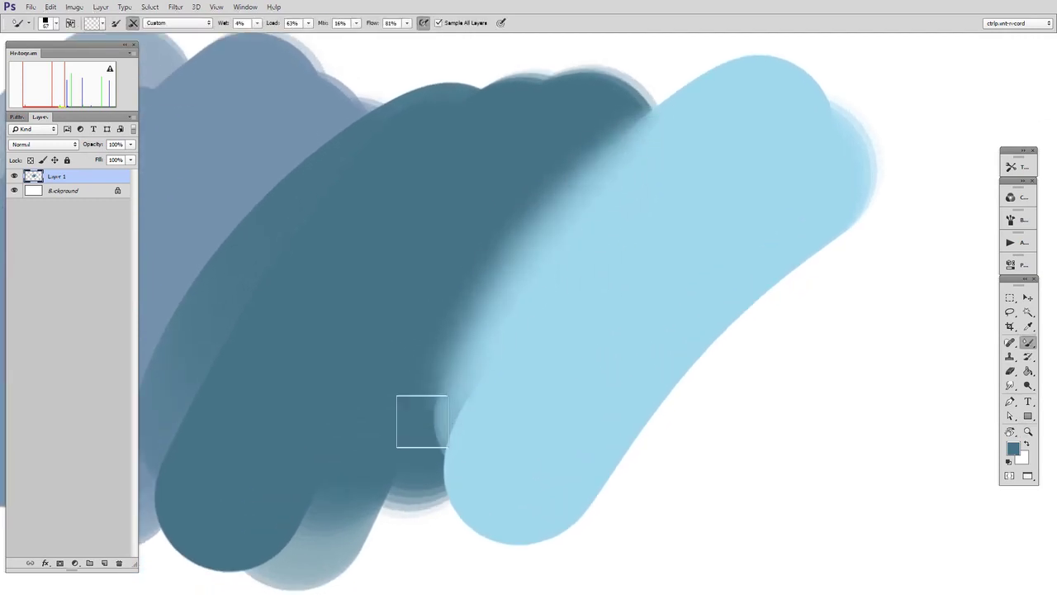
{"action": "left_click_drag", "start_coordinate": [422, 421], "coordinate": [661, 112]}
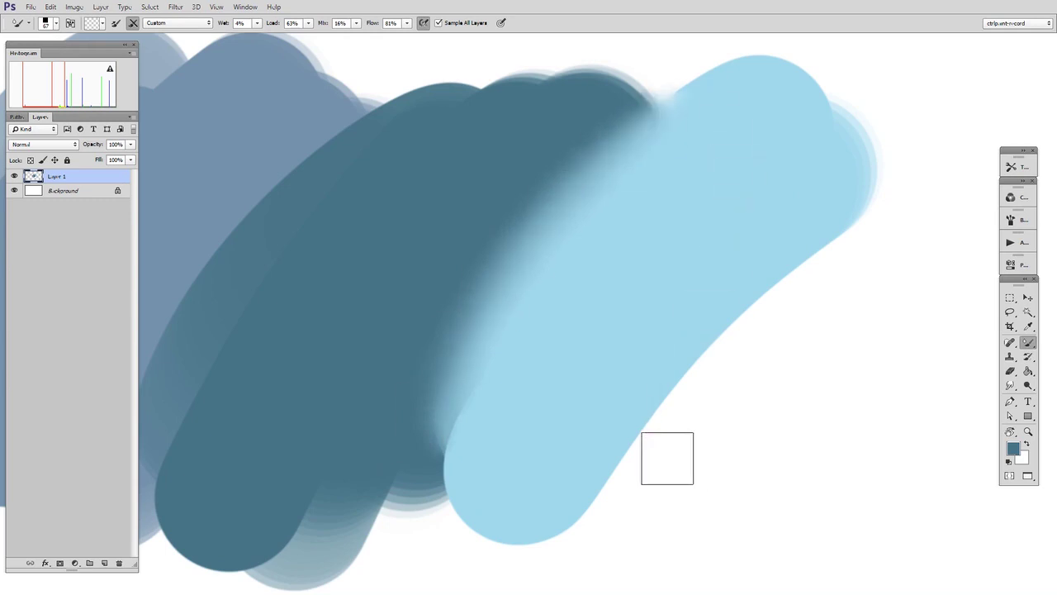
Step: Create a new layer and paint a thick dark navy vertical shape over the left end of the swatches
{"action": "key", "text": "z"}
{"action": "left_click_drag", "start_coordinate": [762, 308], "coordinate": [732, 335]}
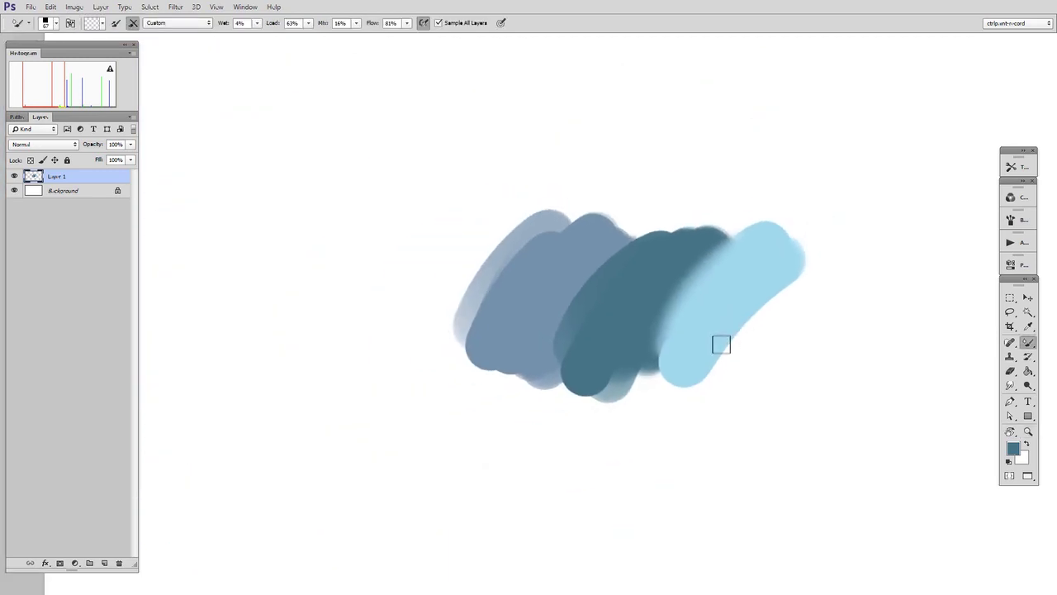
{"action": "key", "text": "ctrl+shift+alt+n"}
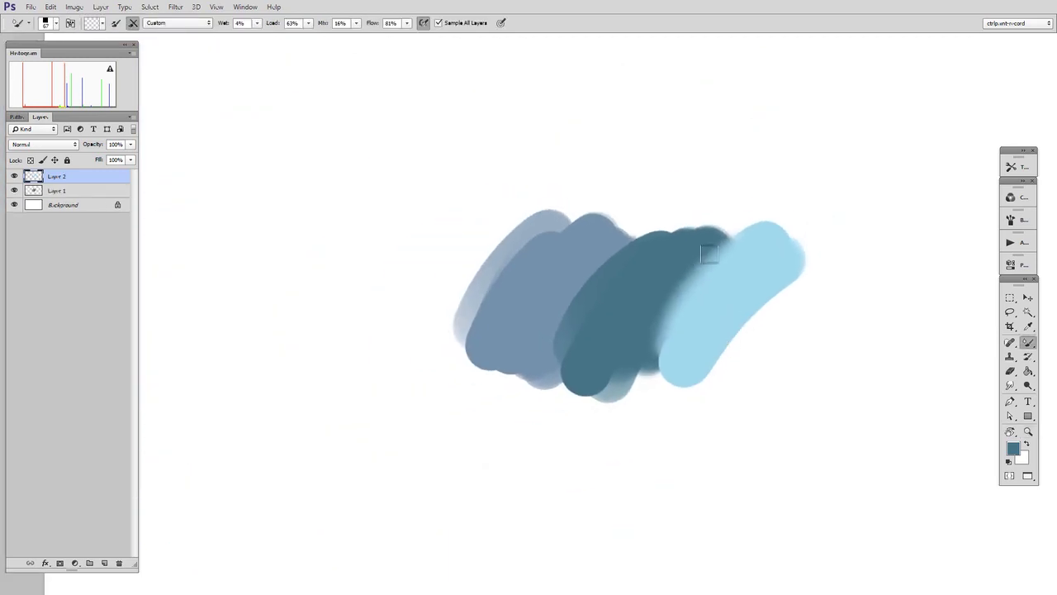
{"action": "key", "text": "shift+b"}
{"action": "mouse_move", "coordinate": [490, 151]}
{"action": "left_mouse_down"}
{"action": "mouse_move", "coordinate": [472, 173]}
{"action": "mouse_move", "coordinate": [494, 364]}
{"action": "left_mouse_up"}
Step: Blend the right edge of the dark navy shape into the grey-blue swatch with the Mixer Brush
{"action": "key", "text": "ctrl+space"}
{"action": "left_click_drag", "start_coordinate": [568, 254], "coordinate": [606, 257]}
{"action": "left_click_drag", "start_coordinate": [506, 285], "coordinate": [525, 264]}
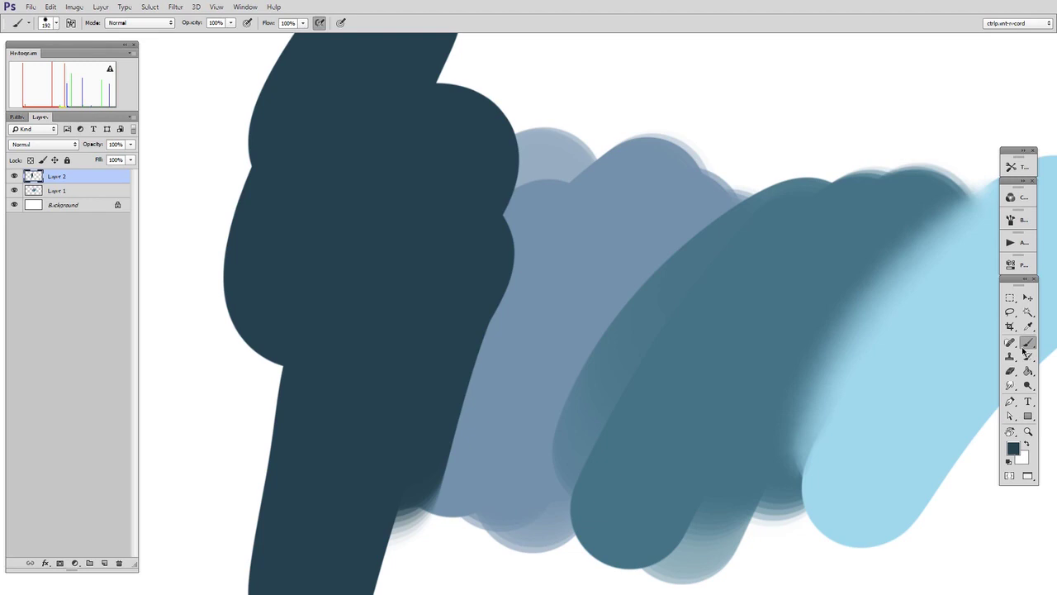
{"action": "key", "text": "shift+b"}
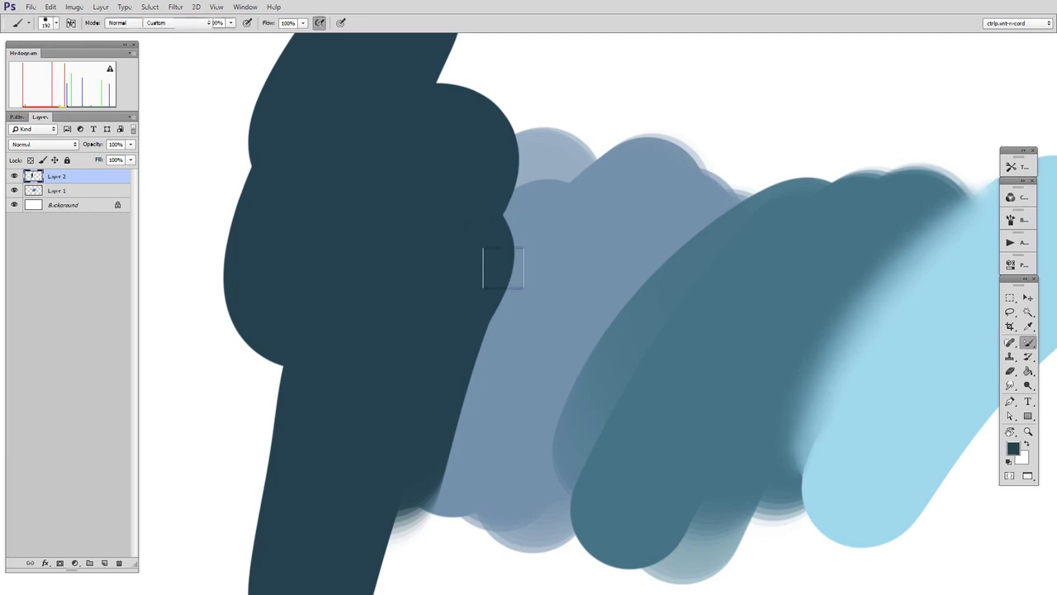
{"action": "mouse_move", "coordinate": [452, 423]}
{"action": "left_mouse_down"}
{"action": "mouse_move", "coordinate": [506, 284]}
{"action": "mouse_move", "coordinate": [450, 454]}
{"action": "mouse_move", "coordinate": [513, 234]}
{"action": "mouse_move", "coordinate": [469, 431]}
{"action": "mouse_move", "coordinate": [494, 228]}
{"action": "mouse_move", "coordinate": [505, 237]}
{"action": "mouse_move", "coordinate": [510, 188]}
{"action": "mouse_move", "coordinate": [474, 420]}
{"action": "mouse_move", "coordinate": [498, 377]}
{"action": "left_mouse_up"}
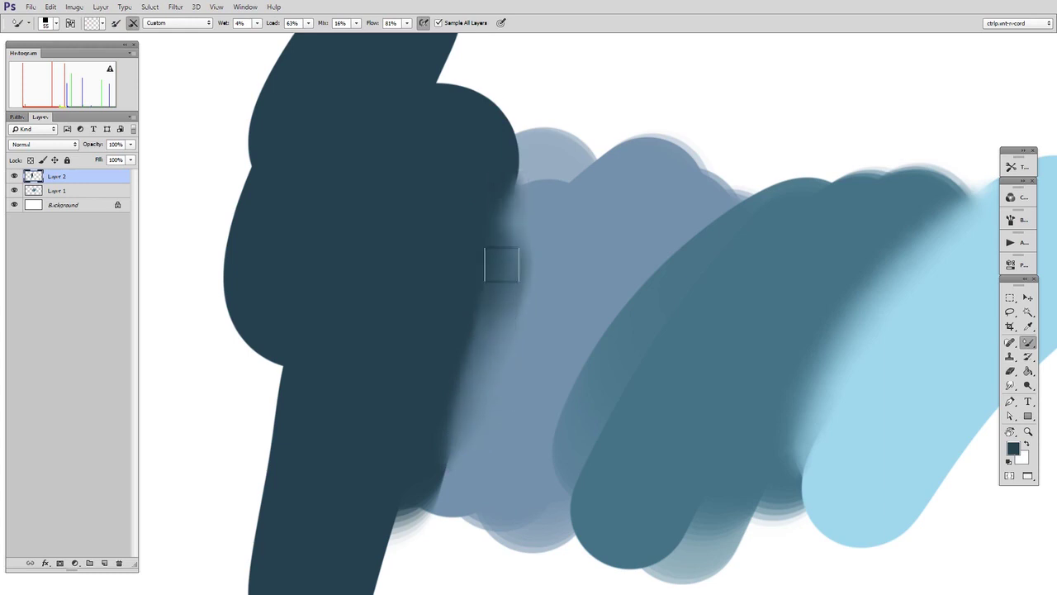
Step: Sample the grey-blue swatch, paint a patch over the navy shape's right edge, and soften its outline with the Mixer Brush
{"action": "key", "text": "shift+b"}
{"action": "left_click_drag", "start_coordinate": [569, 306], "coordinate": [536, 333]}
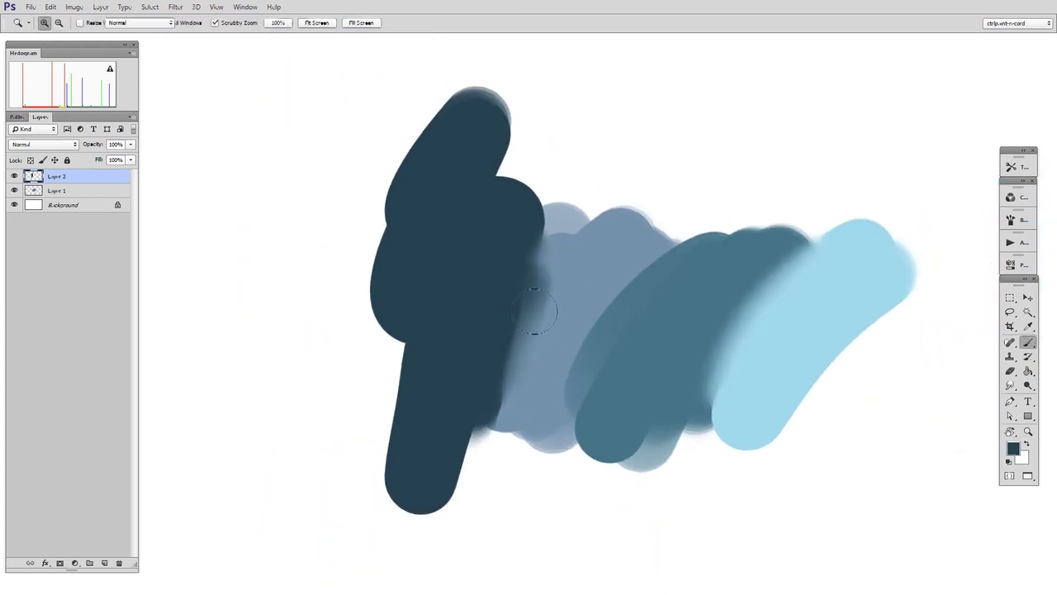
{"action": "left_click", "coordinate": [564, 287], "text": "alt"}
{"action": "mouse_move", "coordinate": [520, 281]}
{"action": "left_mouse_down"}
{"action": "mouse_move", "coordinate": [512, 354]}
{"action": "mouse_move", "coordinate": [520, 299]}
{"action": "left_mouse_up"}
{"action": "scroll", "coordinate": [520, 299], "scroll_direction": "up", "scroll_amount": 1}
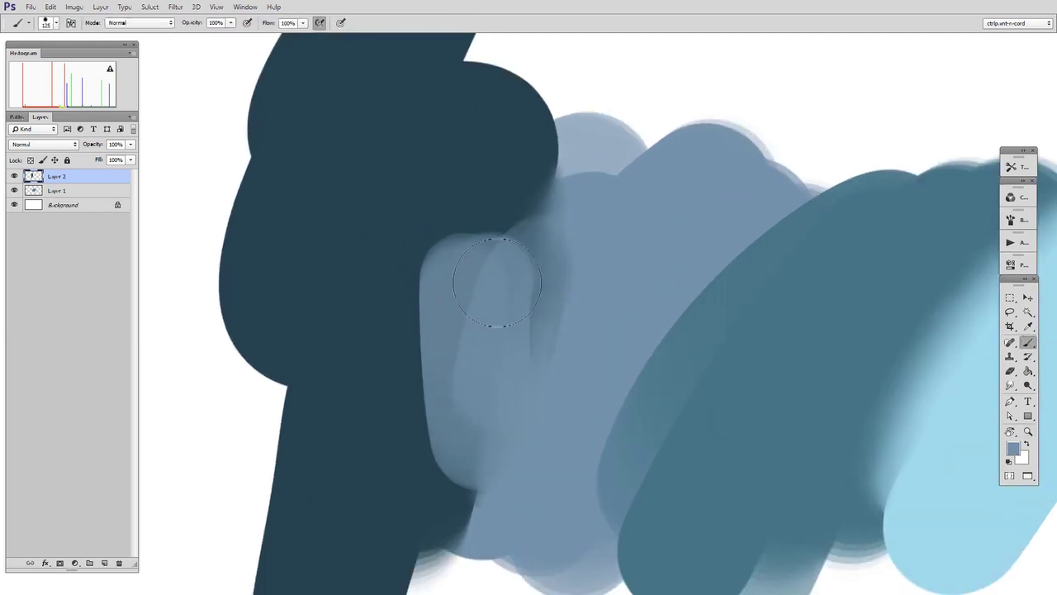
{"action": "key", "text": "shift+b"}
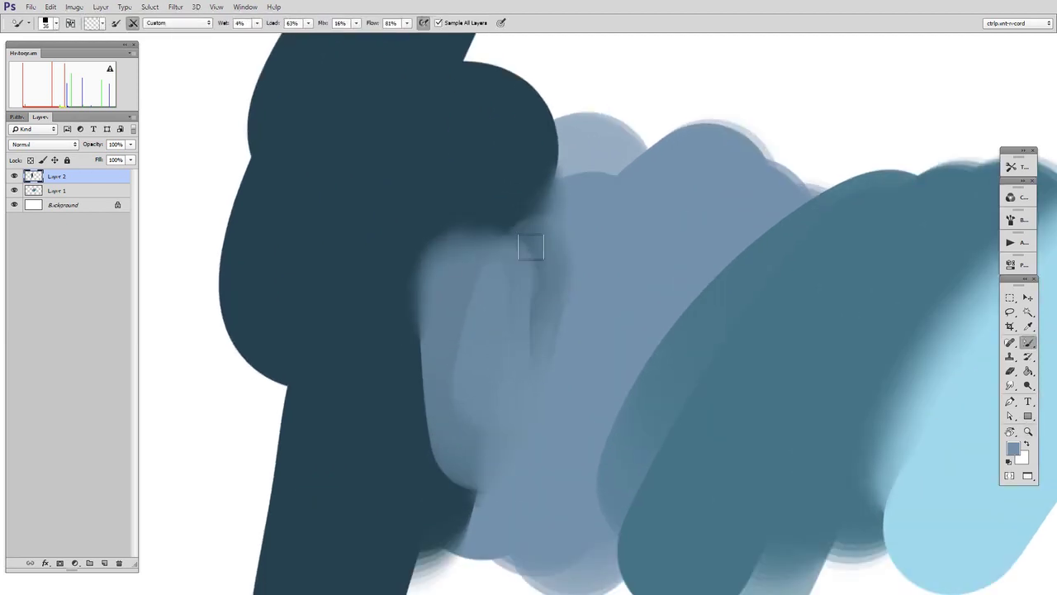
Step: Paint a grey-blue patch on the upper right of the navy shape and blend its edges with an enlarged Mixer Brush
{"action": "key", "text": "shift+b"}
{"action": "mouse_move", "coordinate": [486, 194]}
{"action": "left_mouse_down"}
{"action": "mouse_move", "coordinate": [451, 193]}
{"action": "mouse_move", "coordinate": [499, 198]}
{"action": "mouse_move", "coordinate": [484, 224]}
{"action": "left_mouse_up"}
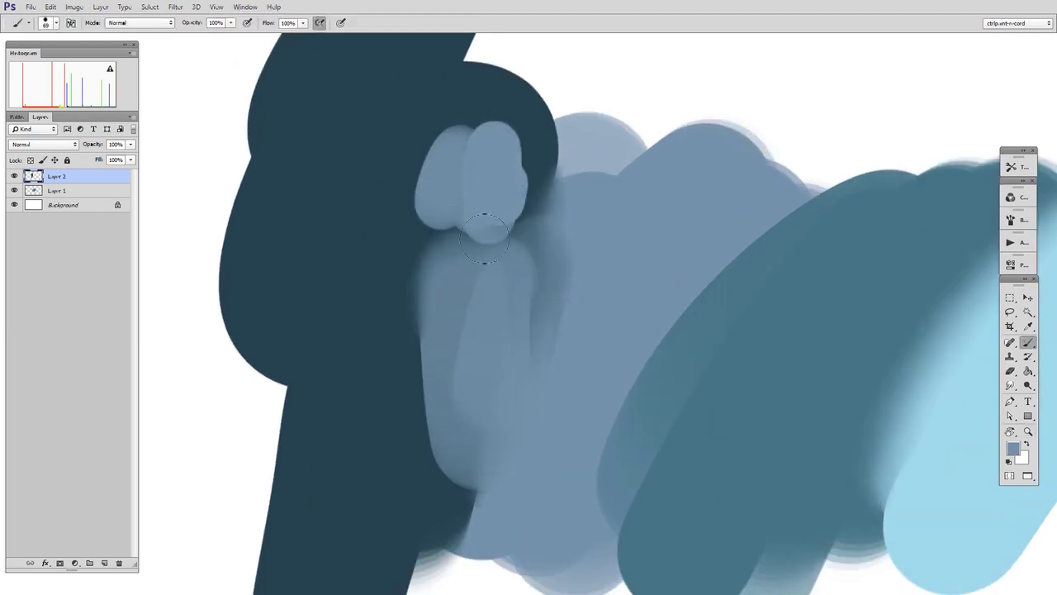
{"action": "key", "text": "shift+b"}
{"action": "key", "text": "bracketright"}
{"action": "key", "text": "bracketright"}
{"action": "key", "text": "bracketright"}
{"action": "key", "text": "bracketright"}
{"action": "key", "text": "bracketright"}
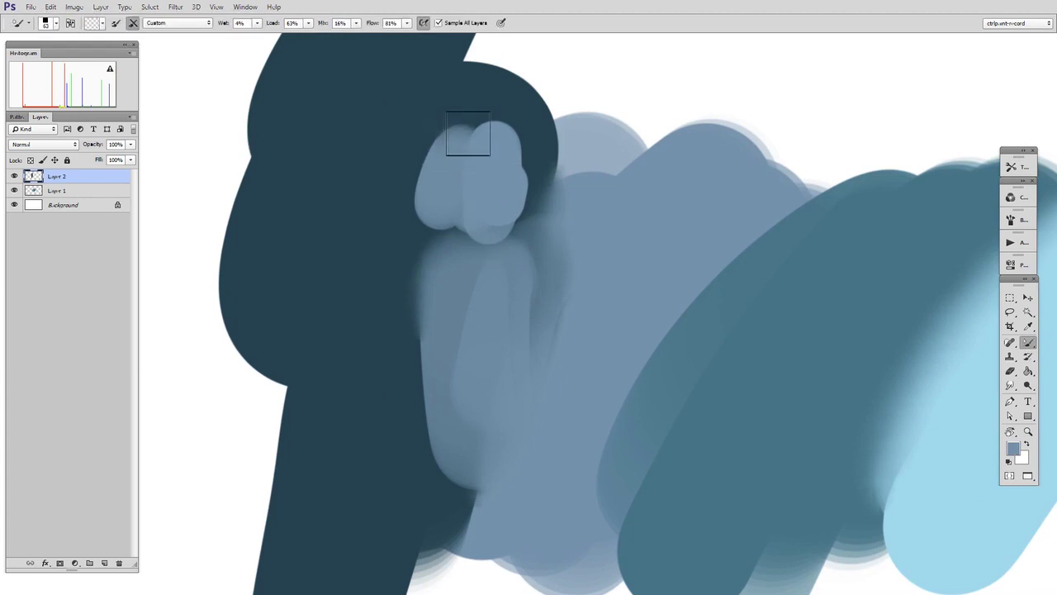
{"action": "mouse_move", "coordinate": [468, 133]}
{"action": "left_mouse_down"}
{"action": "mouse_move", "coordinate": [527, 186]}
{"action": "mouse_move", "coordinate": [524, 160]}
{"action": "mouse_move", "coordinate": [508, 235]}
{"action": "mouse_move", "coordinate": [543, 245]}
{"action": "left_mouse_up"}
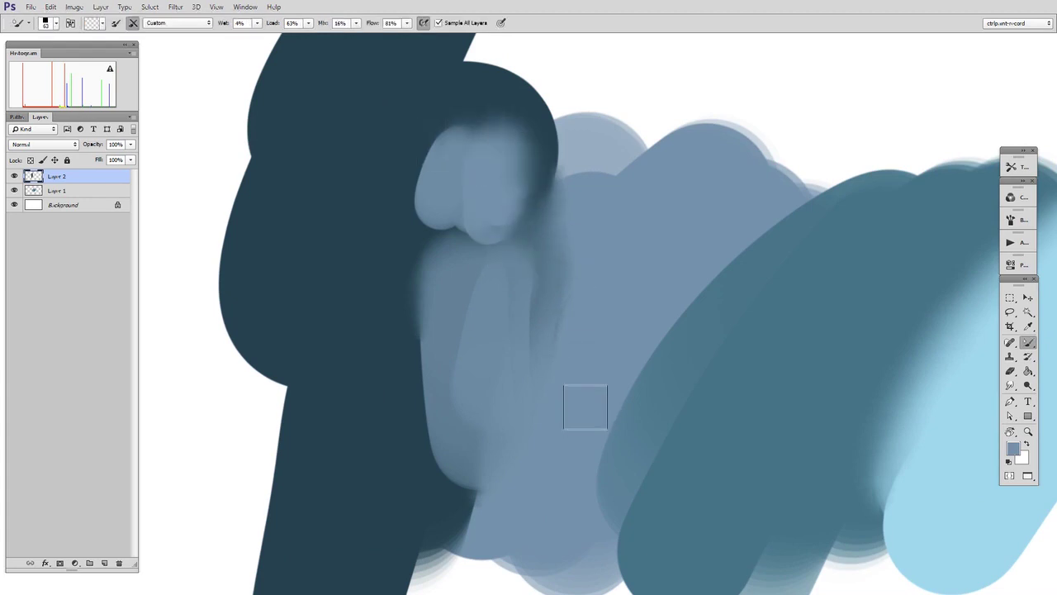
Step: Paint a grey-blue patch on the upper left of the navy shape and soften its edges with the Mixer Brush
{"action": "key", "text": "shift+b"}
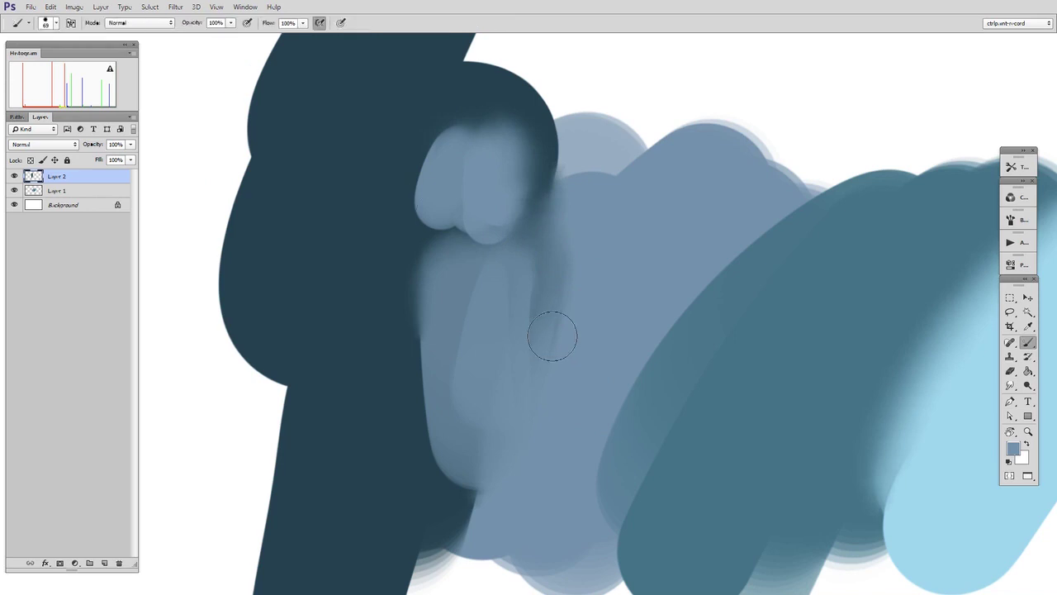
{"action": "mouse_move", "coordinate": [357, 109]}
{"action": "left_mouse_down"}
{"action": "mouse_move", "coordinate": [370, 225]}
{"action": "mouse_move", "coordinate": [305, 234]}
{"action": "left_mouse_up"}
{"action": "key", "text": "shift+b"}
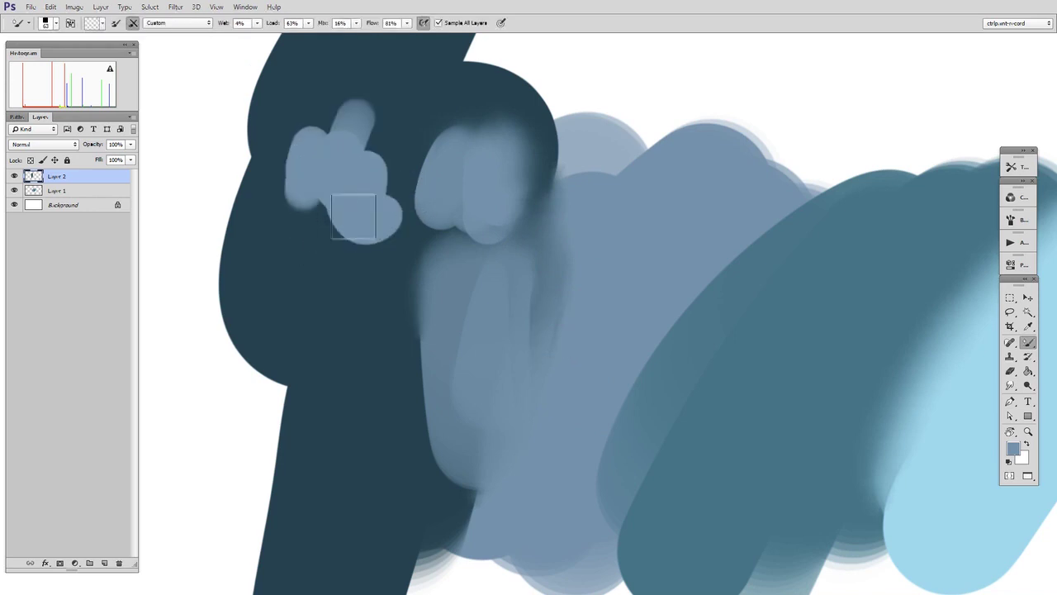
{"action": "mouse_move", "coordinate": [363, 216]}
{"action": "left_mouse_down"}
{"action": "mouse_move", "coordinate": [378, 188]}
{"action": "mouse_move", "coordinate": [371, 128]}
{"action": "mouse_move", "coordinate": [386, 164]}
{"action": "mouse_move", "coordinate": [359, 115]}
{"action": "mouse_move", "coordinate": [308, 138]}
{"action": "left_mouse_up"}
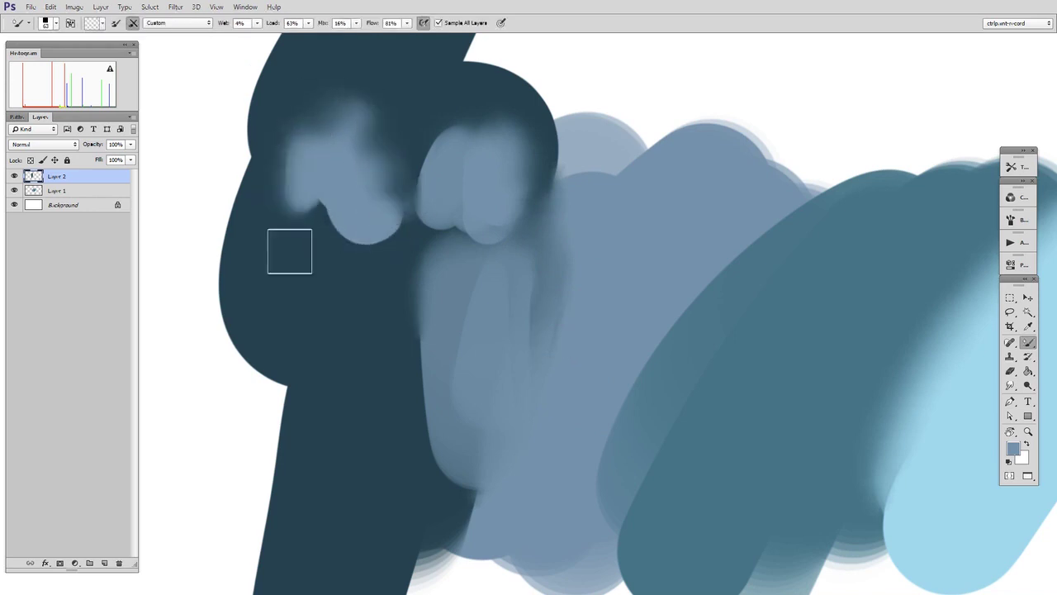
Step: Paint more blue-grey patches below the upper left one, resampling blended tones from the painted area between strokes
{"action": "key", "text": "shift+b"}
{"action": "mouse_move", "coordinate": [322, 248]}
{"action": "left_mouse_down"}
{"action": "mouse_move", "coordinate": [338, 270]}
{"action": "mouse_move", "coordinate": [366, 354]}
{"action": "left_mouse_up"}
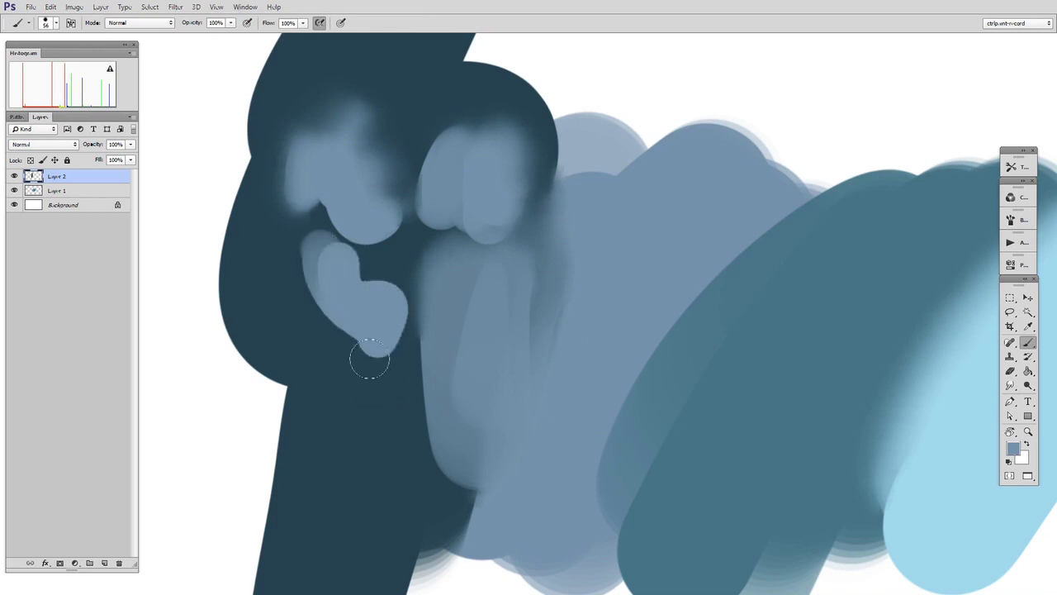
{"action": "left_click_drag", "start_coordinate": [438, 336], "coordinate": [578, 346]}
{"action": "left_click", "coordinate": [461, 256], "text": "alt"}
{"action": "mouse_move", "coordinate": [441, 280]}
{"action": "left_mouse_down"}
{"action": "mouse_move", "coordinate": [490, 261]}
{"action": "mouse_move", "coordinate": [500, 277]}
{"action": "mouse_move", "coordinate": [440, 261]}
{"action": "mouse_move", "coordinate": [444, 302]}
{"action": "mouse_move", "coordinate": [510, 295]}
{"action": "left_mouse_up"}
{"action": "left_click", "coordinate": [467, 197], "text": "alt"}
{"action": "mouse_move", "coordinate": [469, 207]}
{"action": "left_mouse_down"}
{"action": "mouse_move", "coordinate": [510, 245]}
{"action": "mouse_move", "coordinate": [495, 252]}
{"action": "mouse_move", "coordinate": [512, 299]}
{"action": "left_mouse_up"}
Step: Enlarge the brush, sample a muted blue tone, and paint broad overlapping strokes across the navy shape's lower left side
{"action": "right_click", "coordinate": [464, 301], "text": "alt"}
{"action": "left_click", "coordinate": [447, 281], "text": "alt"}
{"action": "mouse_move", "coordinate": [446, 281]}
{"action": "left_mouse_down"}
{"action": "mouse_move", "coordinate": [455, 320]}
{"action": "mouse_move", "coordinate": [416, 272]}
{"action": "mouse_move", "coordinate": [443, 371]}
{"action": "mouse_move", "coordinate": [383, 279]}
{"action": "mouse_move", "coordinate": [395, 384]}
{"action": "mouse_move", "coordinate": [377, 369]}
{"action": "mouse_move", "coordinate": [390, 359]}
{"action": "mouse_move", "coordinate": [369, 296]}
{"action": "mouse_move", "coordinate": [418, 421]}
{"action": "left_mouse_up"}
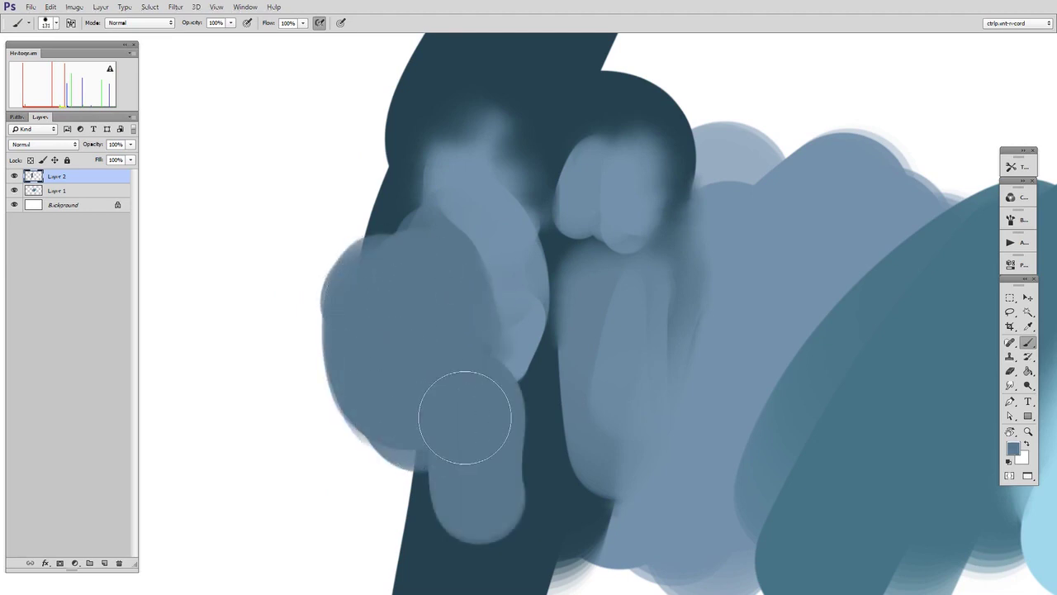
{"action": "mouse_move", "coordinate": [463, 372]}
{"action": "left_mouse_down"}
{"action": "mouse_move", "coordinate": [505, 395]}
{"action": "mouse_move", "coordinate": [527, 468]}
{"action": "mouse_move", "coordinate": [516, 364]}
{"action": "left_mouse_up"}
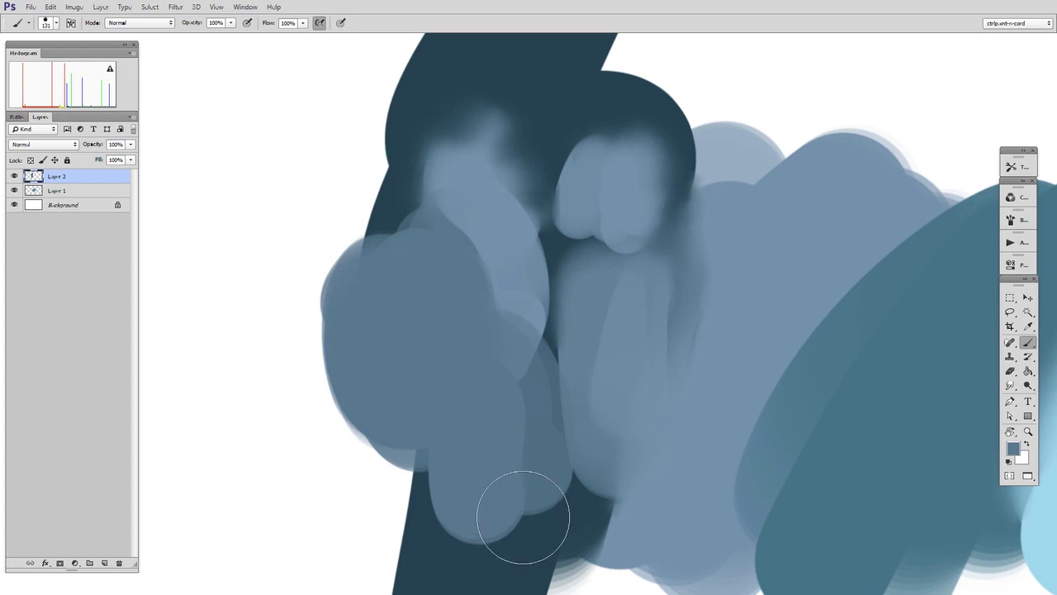
Step: Blend the dark gap between the painted blue-grey patches in the middle of the navy shape with the Mixer Brush
{"action": "key", "text": "ctrl+space"}
{"action": "mouse_move", "coordinate": [566, 416]}
{"action": "left_mouse_down"}
{"action": "mouse_move", "coordinate": [582, 413]}
{"action": "mouse_move", "coordinate": [589, 378]}
{"action": "left_mouse_up"}
{"action": "key", "text": "space"}
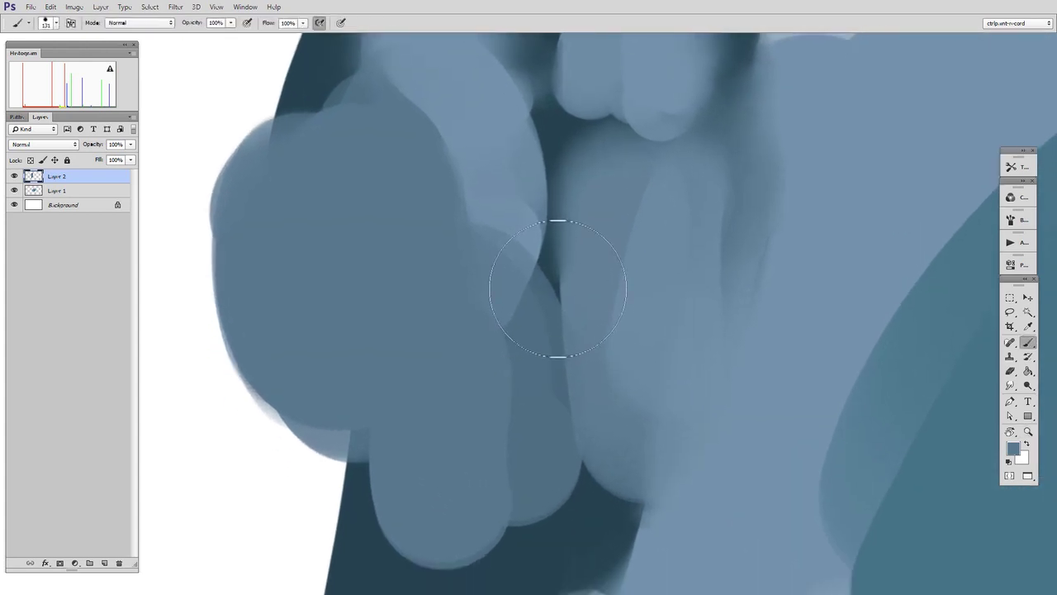
{"action": "key", "text": "shift+b"}
{"action": "left_click_drag", "start_coordinate": [531, 268], "coordinate": [554, 319]}
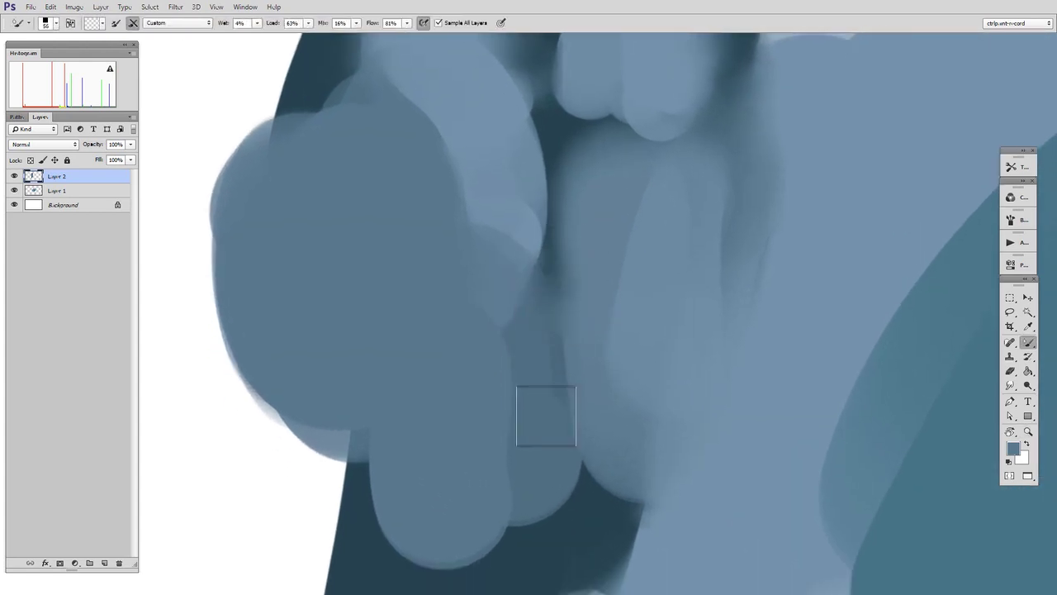
Step: Sample the grey-blue swatch with the regular brush and paint over its top edge onto the dark teal swatch
{"action": "key", "text": "ctrl+space"}
{"action": "left_click_drag", "start_coordinate": [628, 356], "coordinate": [578, 356]}
{"action": "key", "text": "space"}
{"action": "left_click_drag", "start_coordinate": [644, 294], "coordinate": [481, 307]}
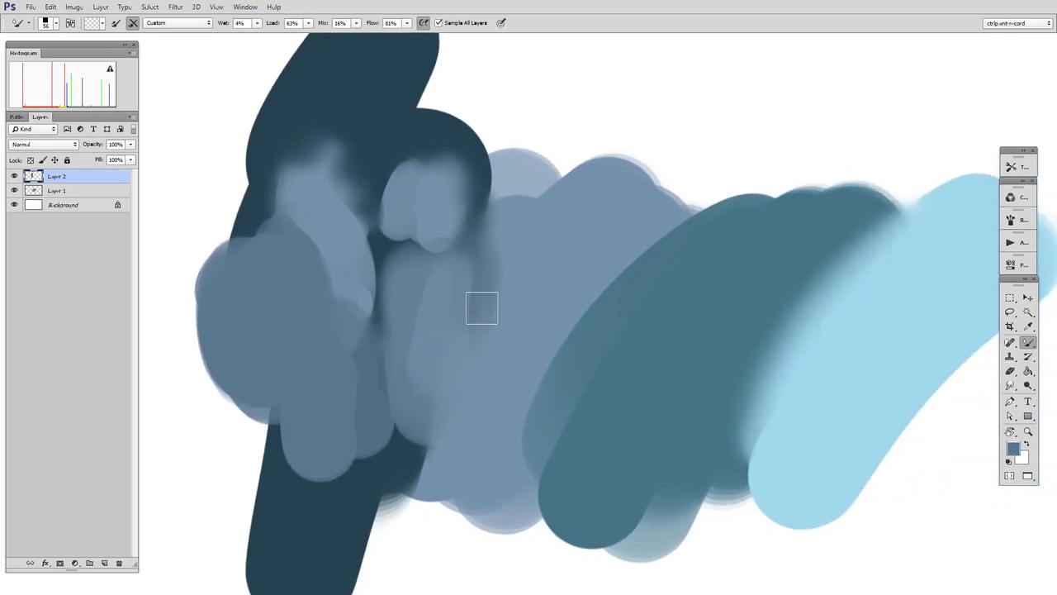
{"action": "key", "text": "shift+b"}
{"action": "right_click", "coordinate": [616, 207], "text": "alt"}
{"action": "left_click", "coordinate": [606, 208], "text": "alt"}
{"action": "mouse_move", "coordinate": [585, 170]}
{"action": "left_mouse_down"}
{"action": "mouse_move", "coordinate": [607, 172]}
{"action": "mouse_move", "coordinate": [643, 235]}
{"action": "mouse_move", "coordinate": [609, 204]}
{"action": "mouse_move", "coordinate": [699, 216]}
{"action": "left_mouse_up"}
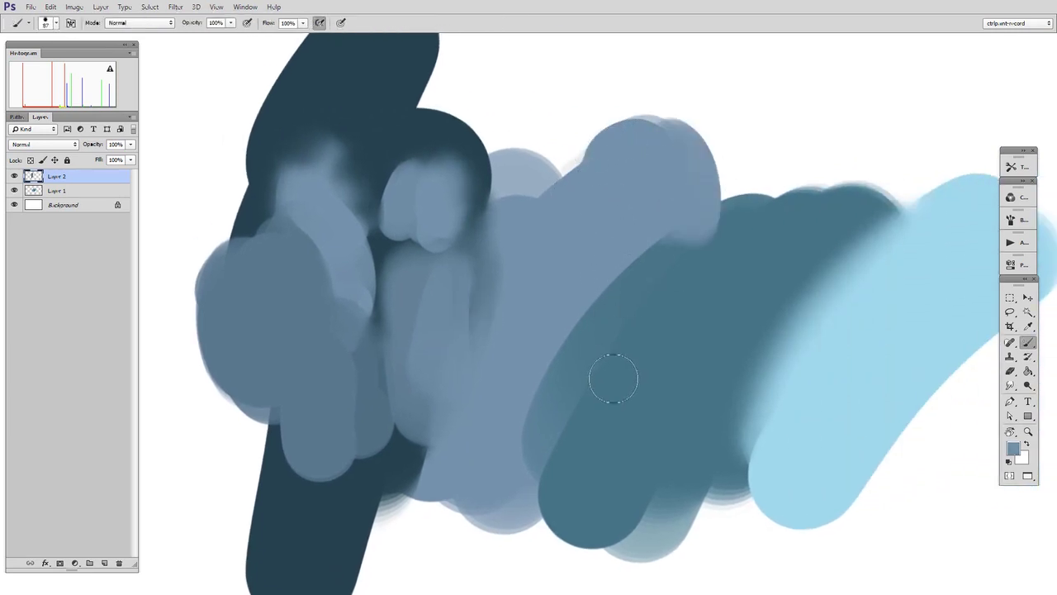
Step: Sample the grey-blue and teal boundary colour, enlarge the brush, and paint overlapping strokes across the top of the teal swatch
{"action": "left_click_drag", "start_coordinate": [685, 296], "coordinate": [652, 355]}
{"action": "left_click_drag", "start_coordinate": [652, 355], "coordinate": [685, 292]}
{"action": "right_click", "coordinate": [685, 293], "text": "alt"}
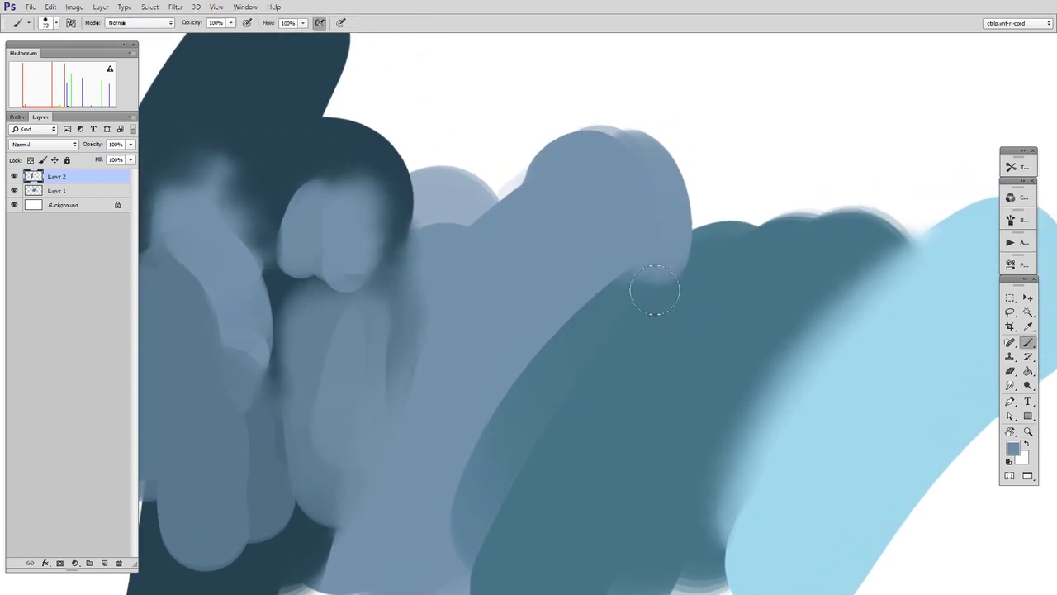
{"action": "left_click", "coordinate": [651, 272], "text": "alt"}
{"action": "mouse_move", "coordinate": [649, 252]}
{"action": "left_mouse_down"}
{"action": "mouse_move", "coordinate": [652, 317]}
{"action": "mouse_move", "coordinate": [692, 305]}
{"action": "mouse_move", "coordinate": [723, 256]}
{"action": "left_mouse_up"}
{"action": "right_click", "coordinate": [712, 281], "text": "alt"}
{"action": "mouse_move", "coordinate": [668, 278]}
{"action": "left_mouse_down"}
{"action": "mouse_move", "coordinate": [707, 284]}
{"action": "mouse_move", "coordinate": [732, 232]}
{"action": "mouse_move", "coordinate": [714, 325]}
{"action": "left_mouse_up"}
{"action": "mouse_move", "coordinate": [717, 338]}
{"action": "left_mouse_down"}
{"action": "mouse_move", "coordinate": [619, 366]}
{"action": "mouse_move", "coordinate": [667, 354]}
{"action": "left_mouse_up"}
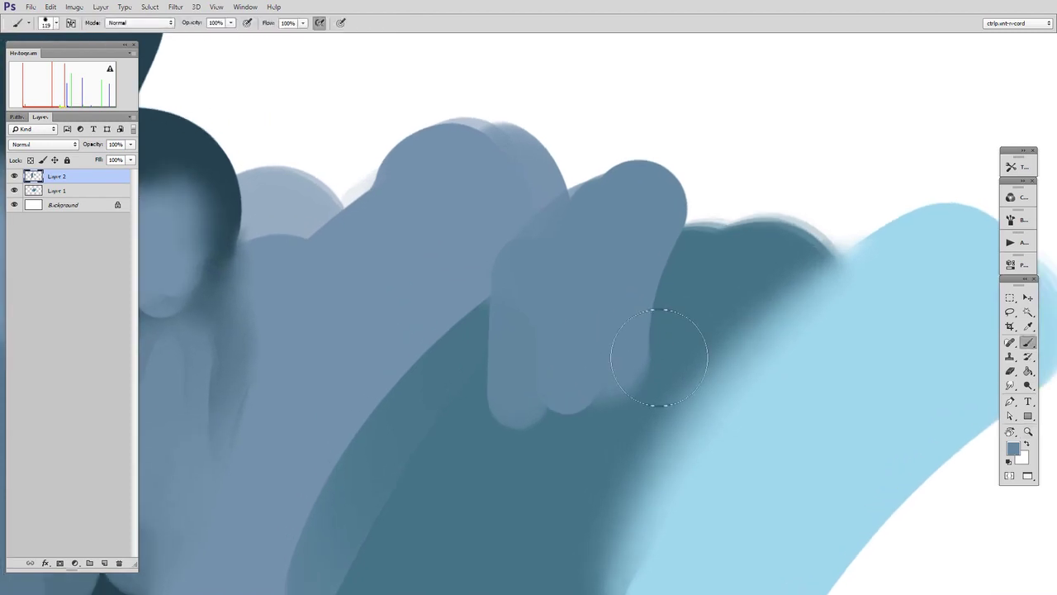
Step: Soften the right and left edges of the grey-blue patch over the teal swatch with the Mixer Brush, reducing its size for the left edge
{"action": "key", "text": "shift+b"}
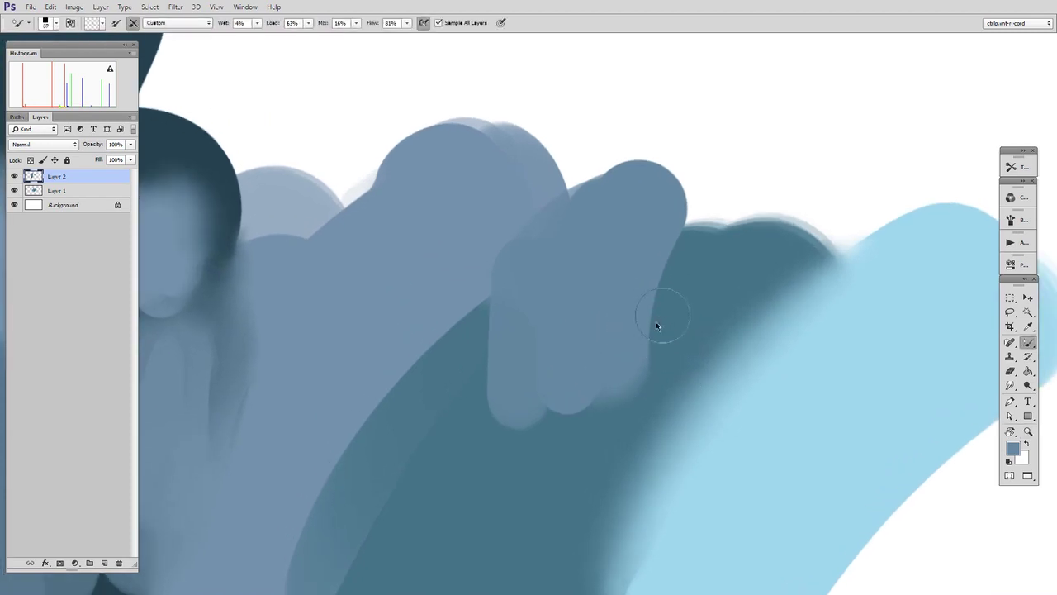
{"action": "left_click_drag", "start_coordinate": [663, 268], "coordinate": [708, 208]}
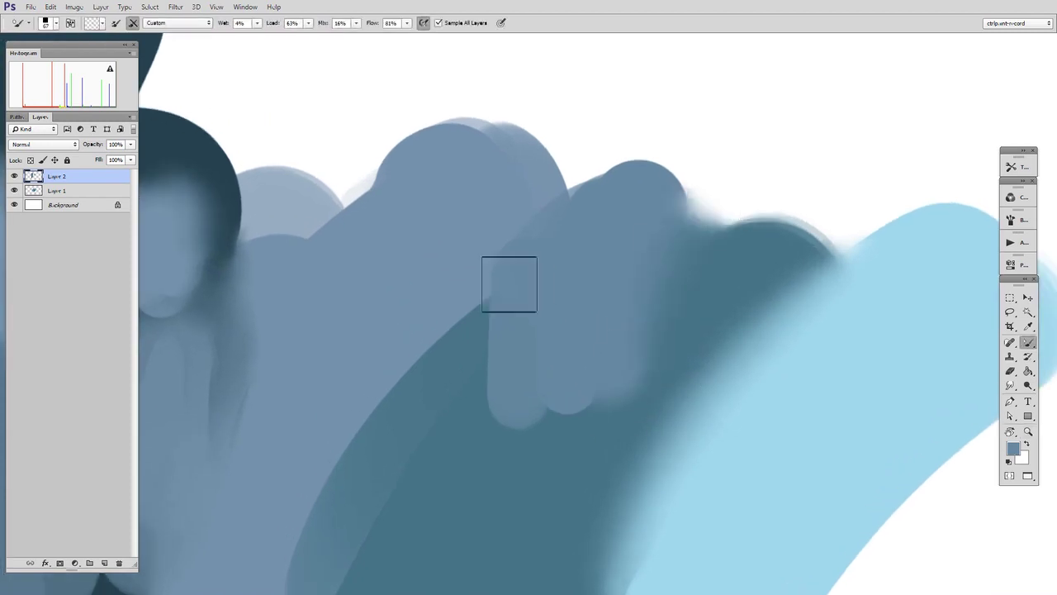
{"action": "key", "text": "["}
{"action": "key", "text": "["}
{"action": "mouse_move", "coordinate": [492, 364]}
{"action": "left_mouse_down"}
{"action": "mouse_move", "coordinate": [485, 319]}
{"action": "mouse_move", "coordinate": [530, 207]}
{"action": "left_mouse_up"}
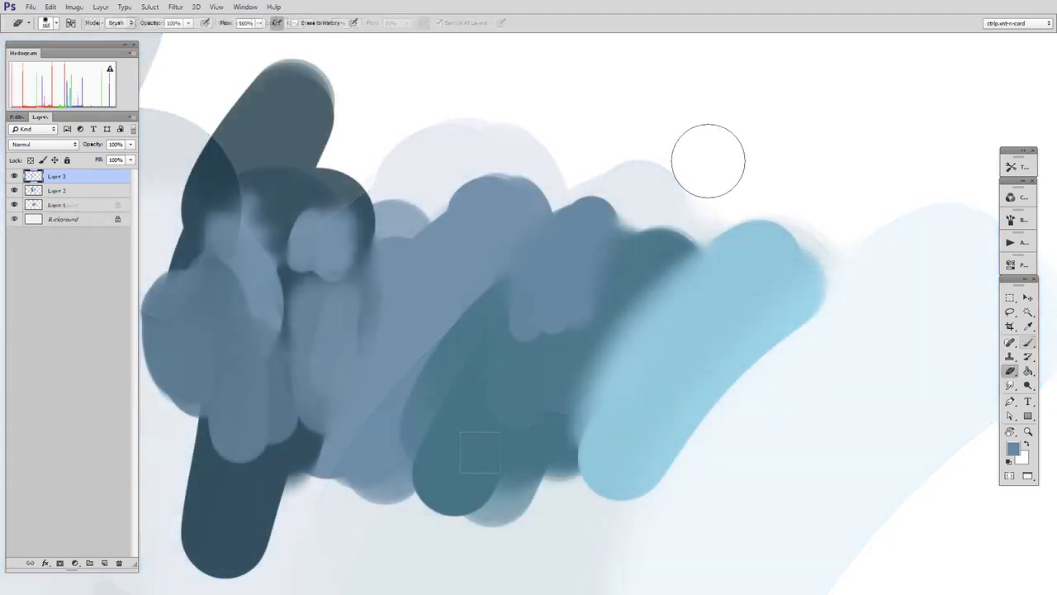
Step: Sample the dark teal, paint a short curved stroke on the blank canvas above the swatches, and cut away its right edge with the Eraser
{"action": "key", "text": "b"}
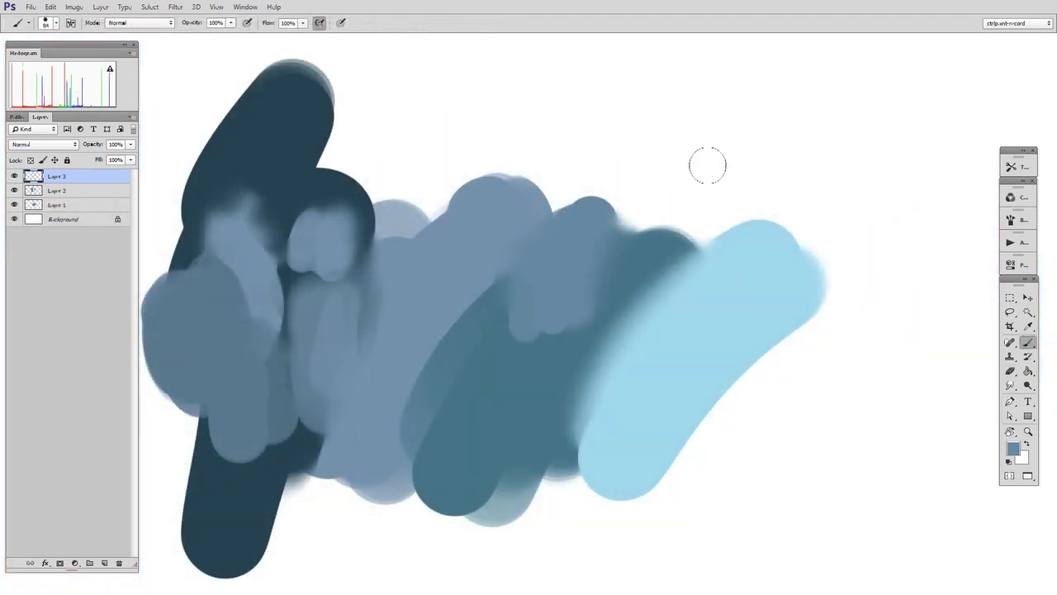
{"action": "left_click", "coordinate": [643, 258], "text": "alt"}
{"action": "left_click_drag", "start_coordinate": [648, 98], "coordinate": [679, 176]}
{"action": "key", "text": "e"}
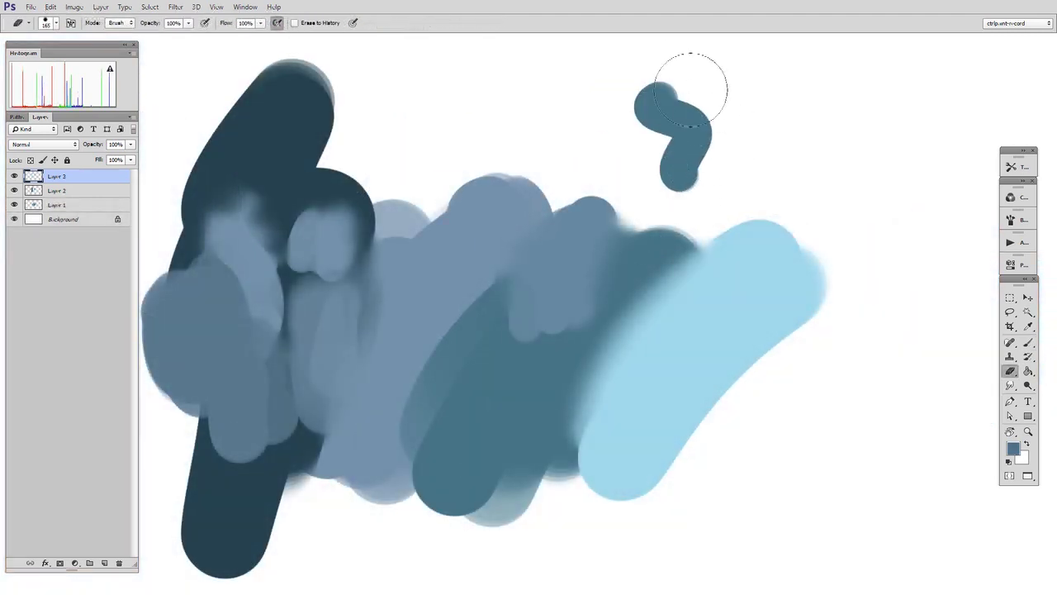
{"action": "left_click_drag", "start_coordinate": [701, 85], "coordinate": [732, 177]}
Step: On a new layer, paint a second short teal stroke to the right of the first and soften its right edge with the Mixer Brush
{"action": "key", "text": "ctrl+shift+alt+n"}
{"action": "key", "text": "b"}
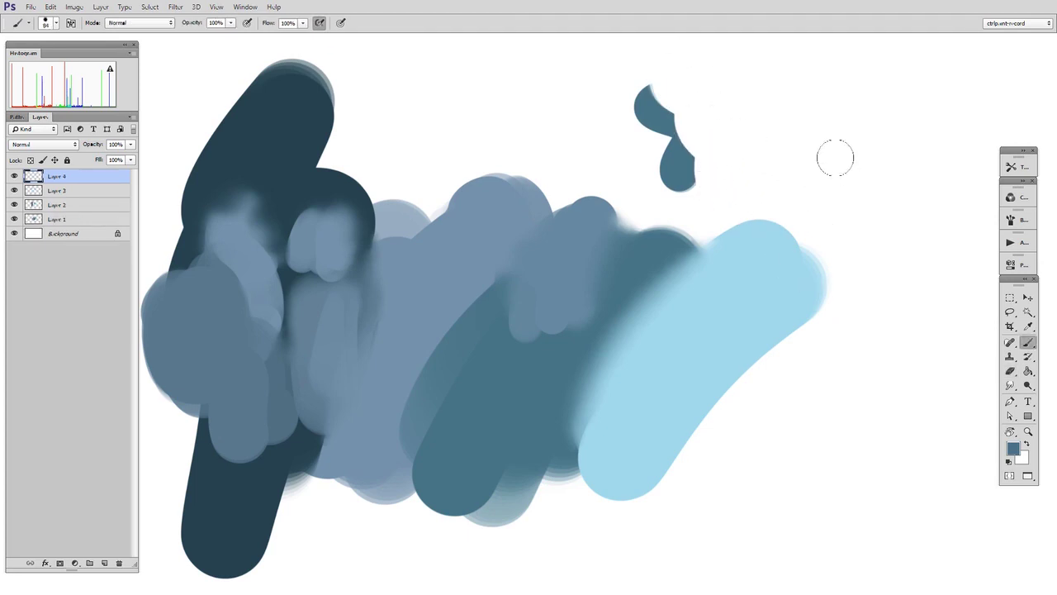
{"action": "left_click_drag", "start_coordinate": [786, 90], "coordinate": [813, 204]}
{"action": "key", "text": "shift+b"}
{"action": "mouse_move", "coordinate": [834, 164]}
{"action": "left_mouse_down"}
{"action": "mouse_move", "coordinate": [823, 118]}
{"action": "mouse_move", "coordinate": [842, 199]}
{"action": "left_mouse_up"}
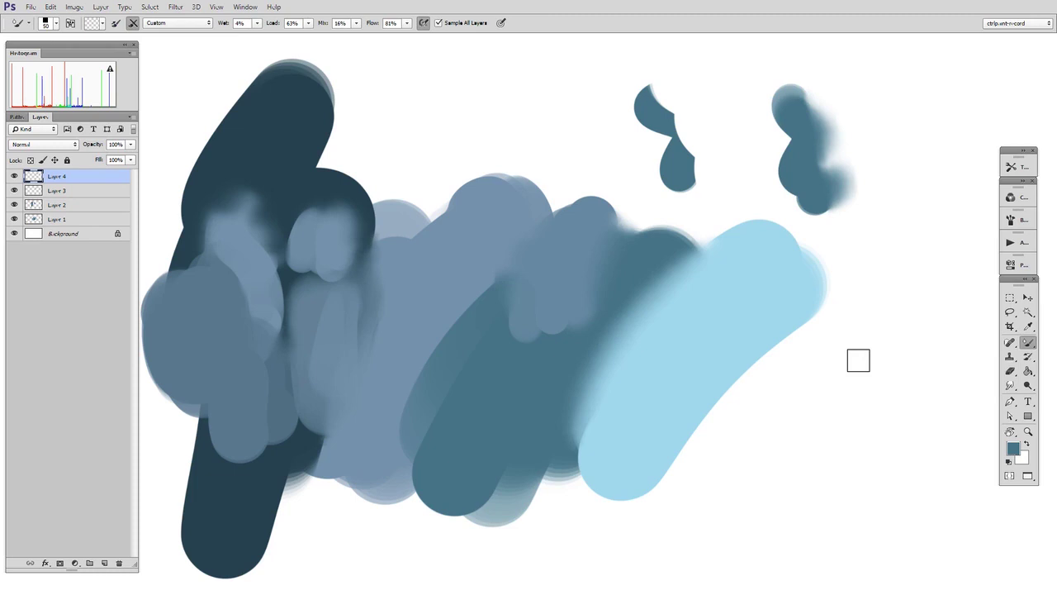